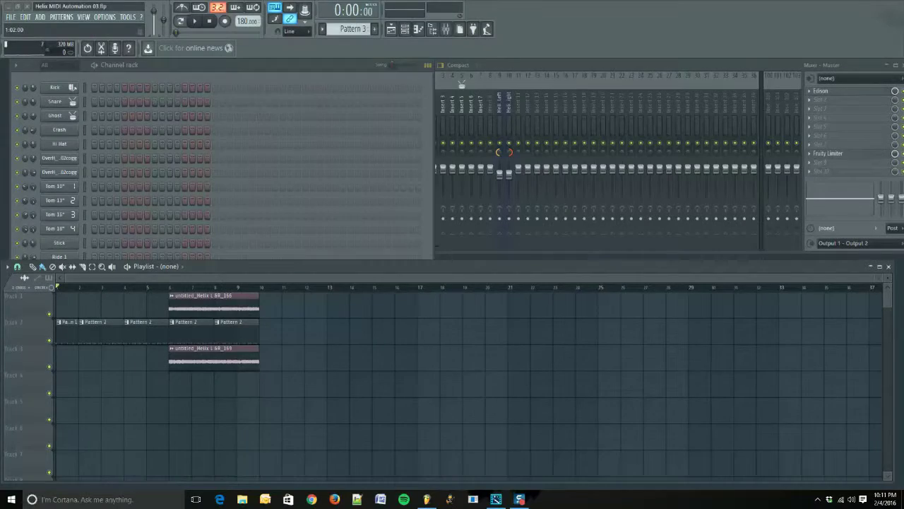
Route MIDI output to the Line 6 Helix on port 1, then close the settings
click(105, 17)
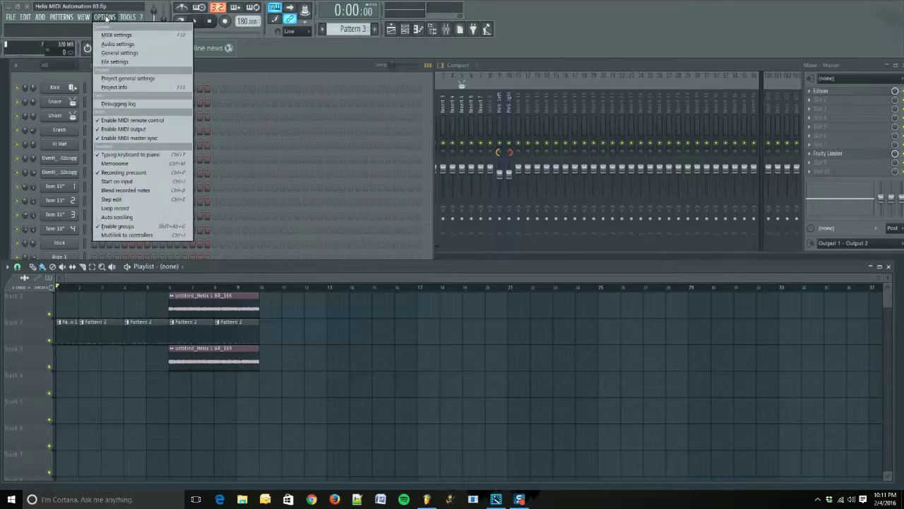
click(119, 44)
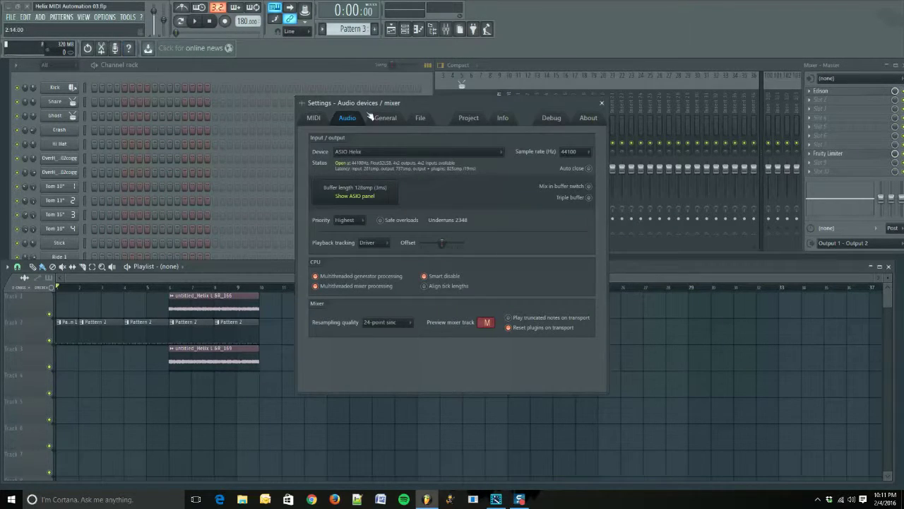
click(315, 121)
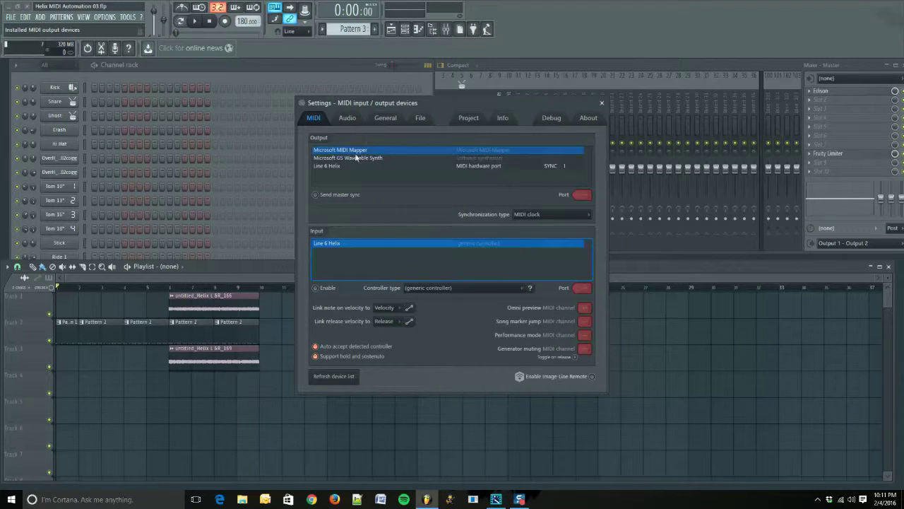
click(330, 165)
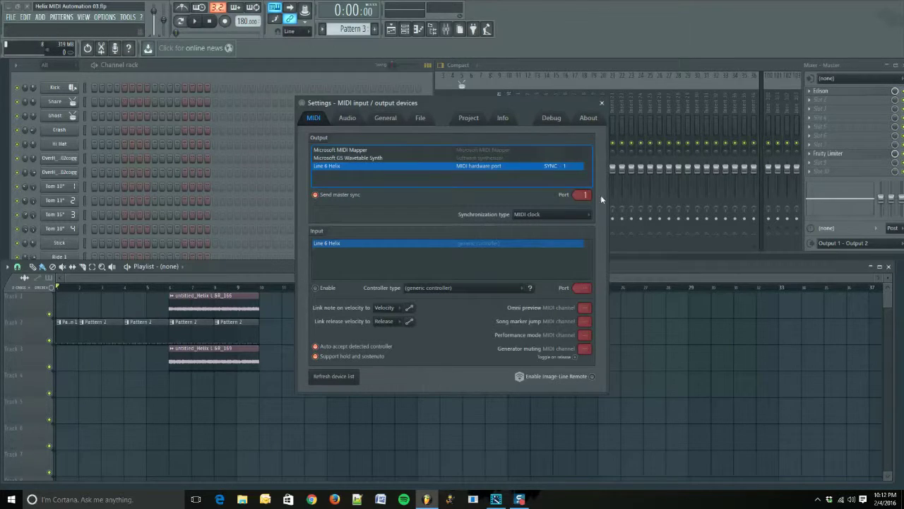
click(602, 103)
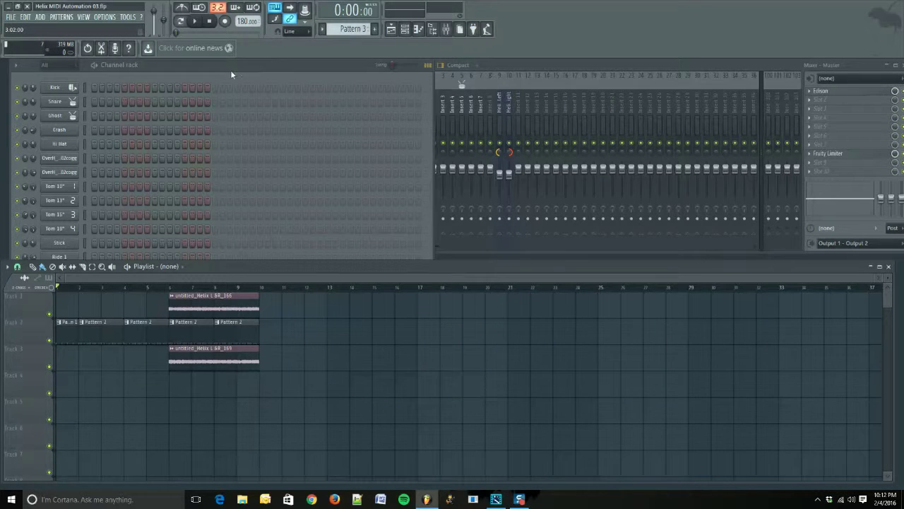
Bring the channel rack into view
click(282, 65)
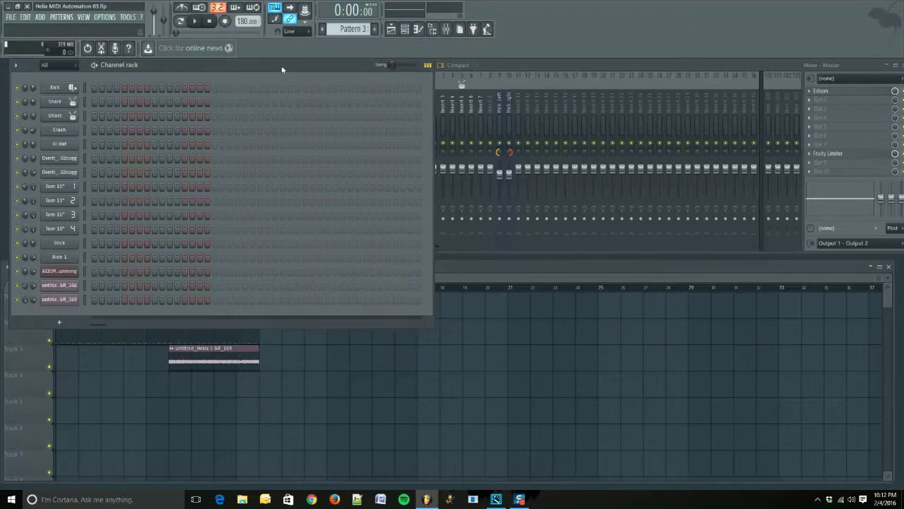
click(409, 33)
click(409, 33)
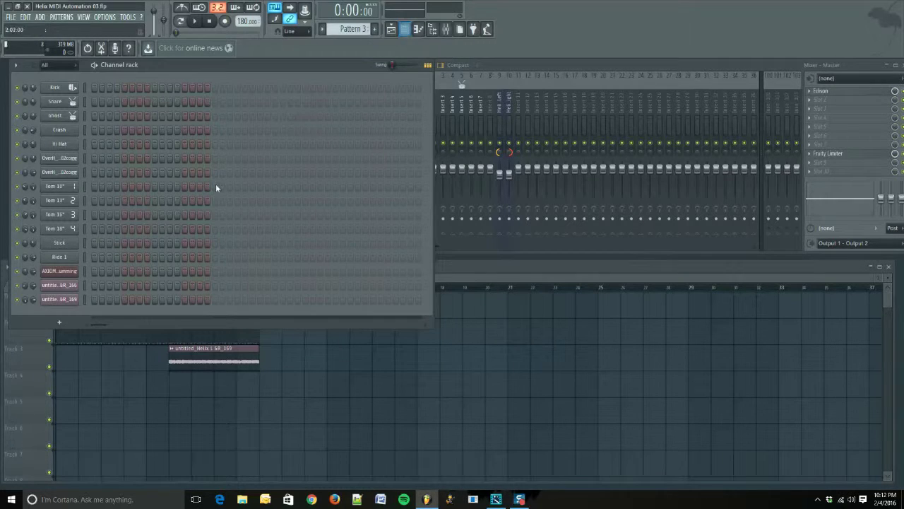
Add a MIDI Out channel and set its port to 1
click(70, 326)
mouse_move(68, 326)
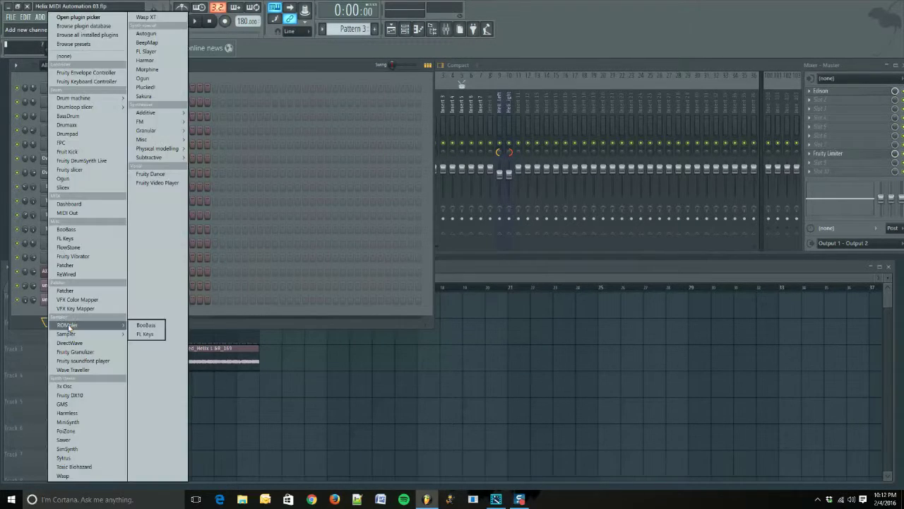
click(83, 214)
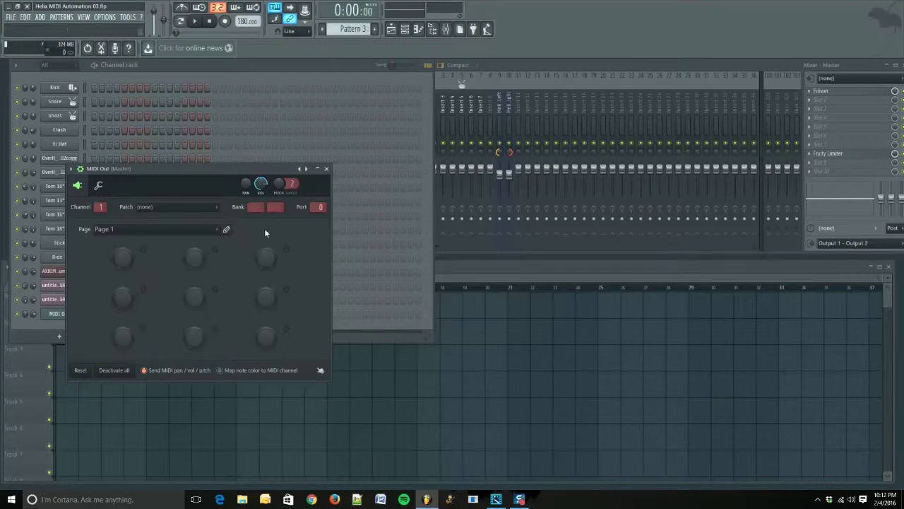
click(320, 207)
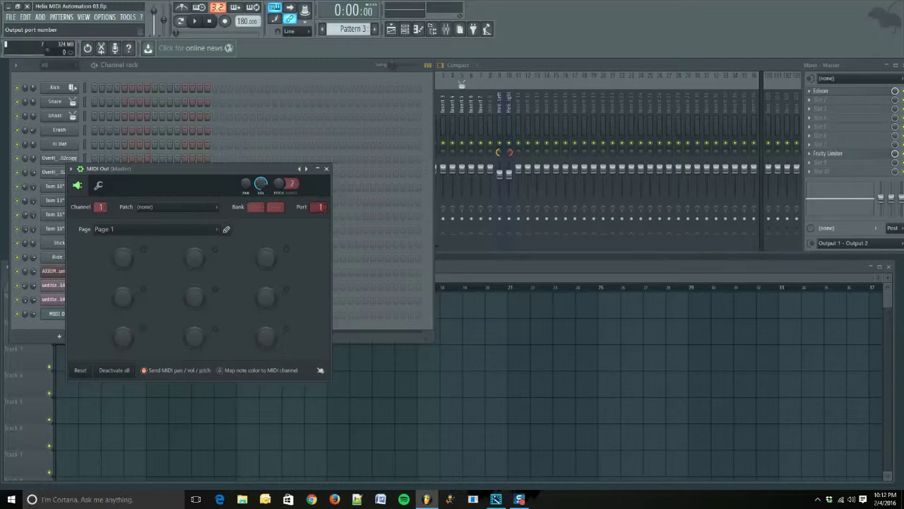
right_click(148, 252)
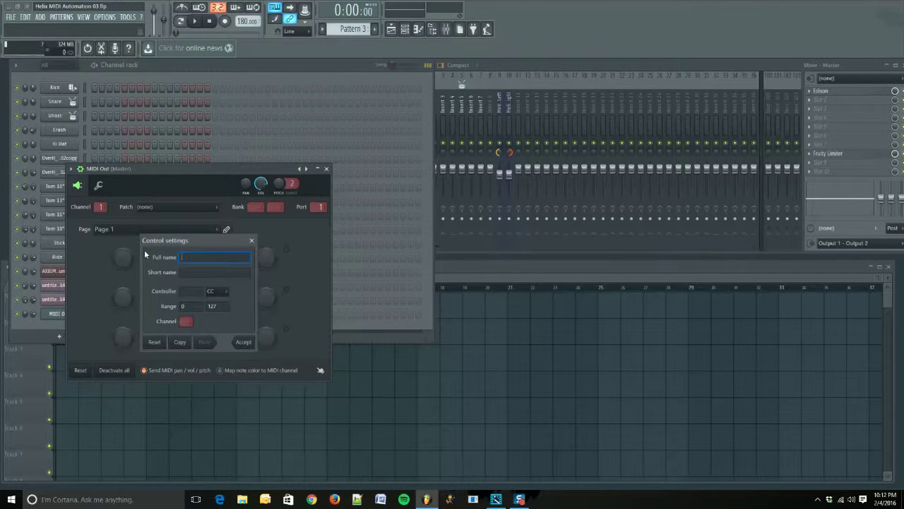
Name the first knob 'Wah Amount', short name 'Wah', sending CC 4 on channel 1
text(Wah Amount)
key(Tab)
text(Wah)
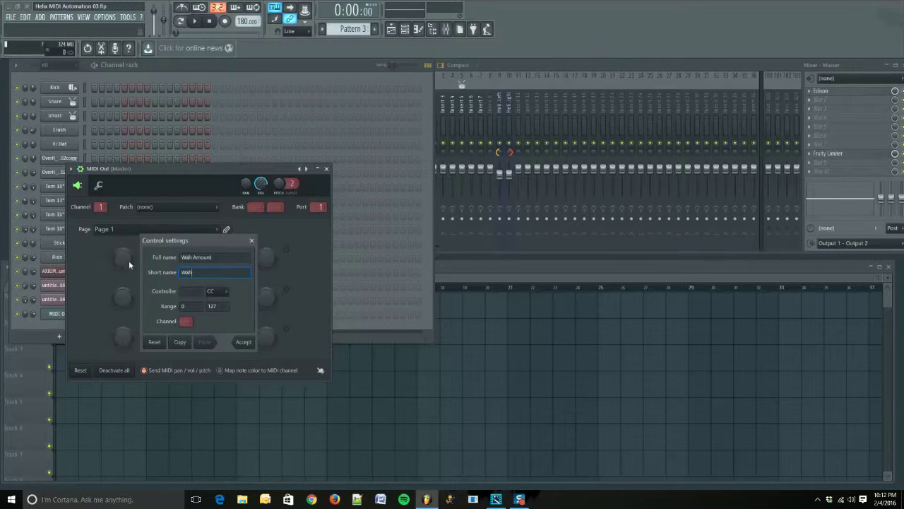
click(195, 289)
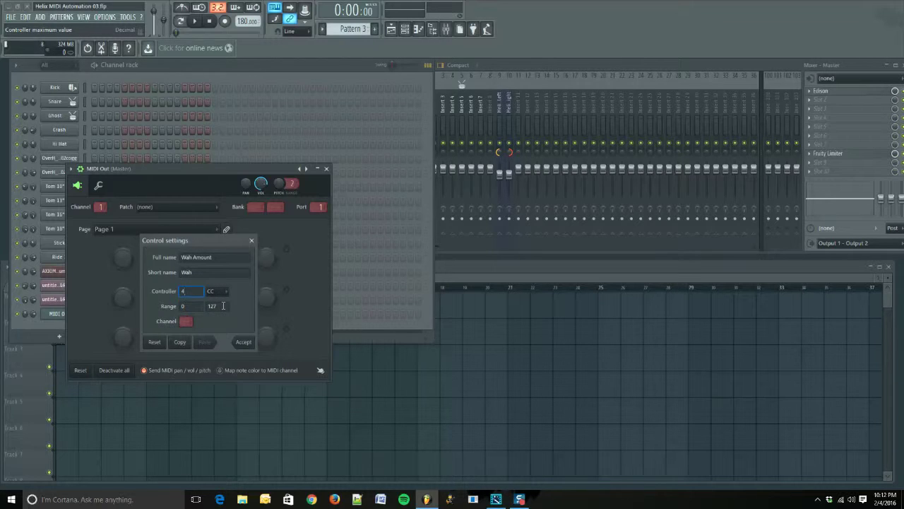
text(7)
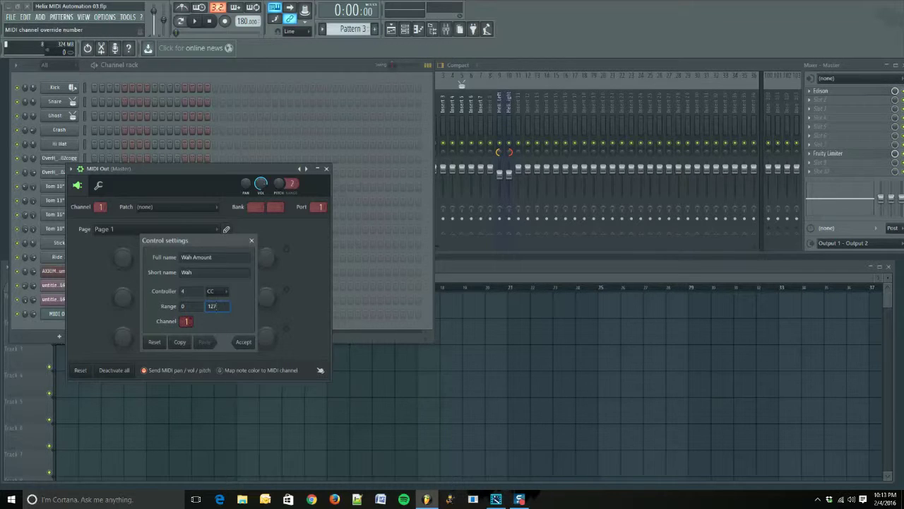
click(242, 342)
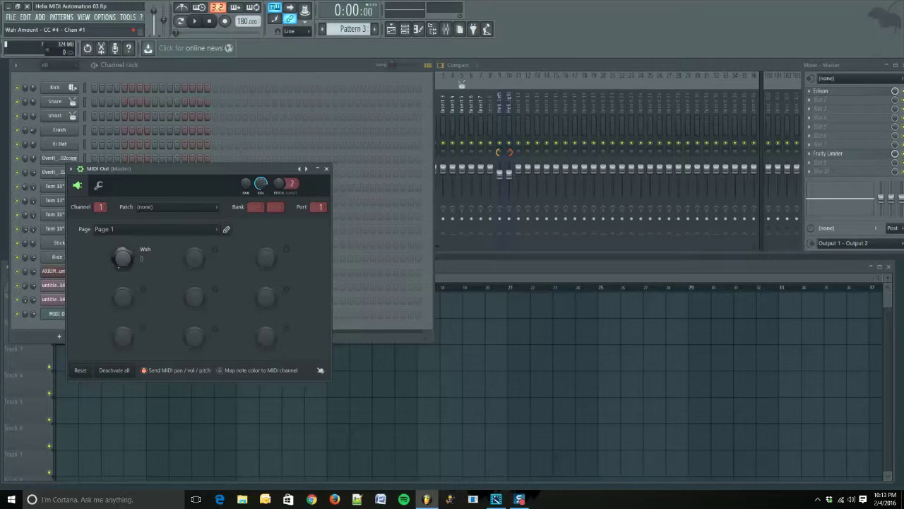
Turn the Wah knob up to test its CC 4 output, then reset it to 0
drag(121, 258, 122, 237)
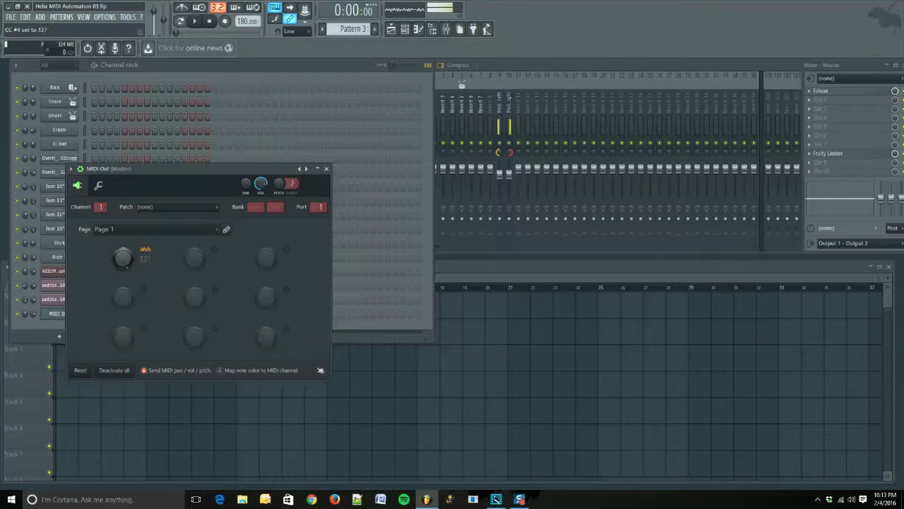
drag(122, 237, 122, 283)
click(128, 258)
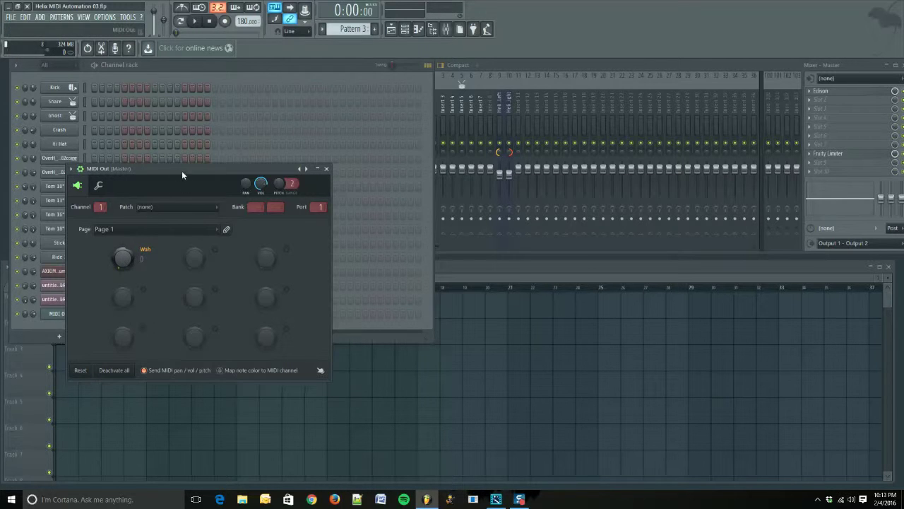
Move the MIDI Out window over the mixer and keep it in front
drag(181, 171, 543, 148)
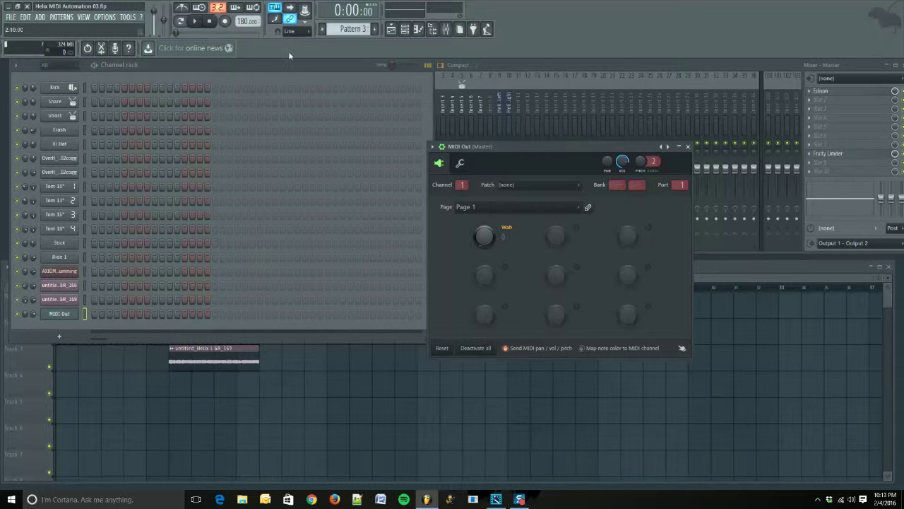
click(192, 118)
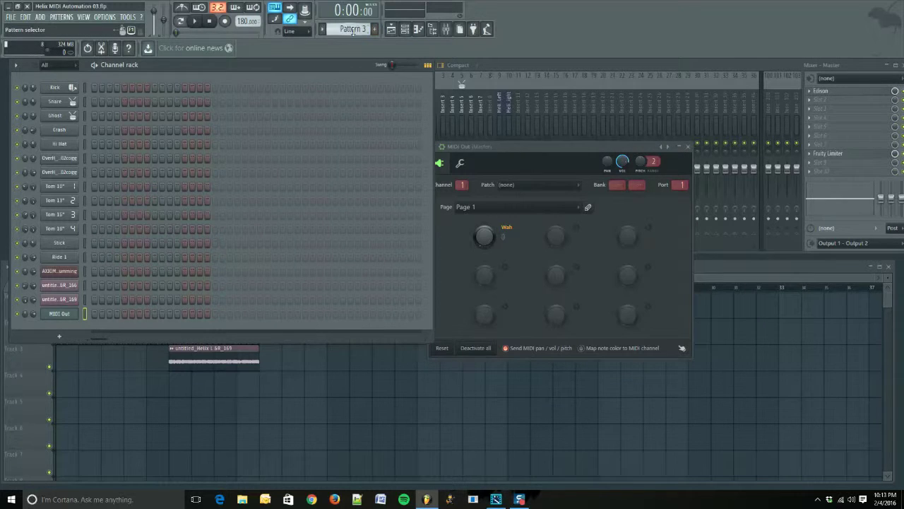
click(509, 146)
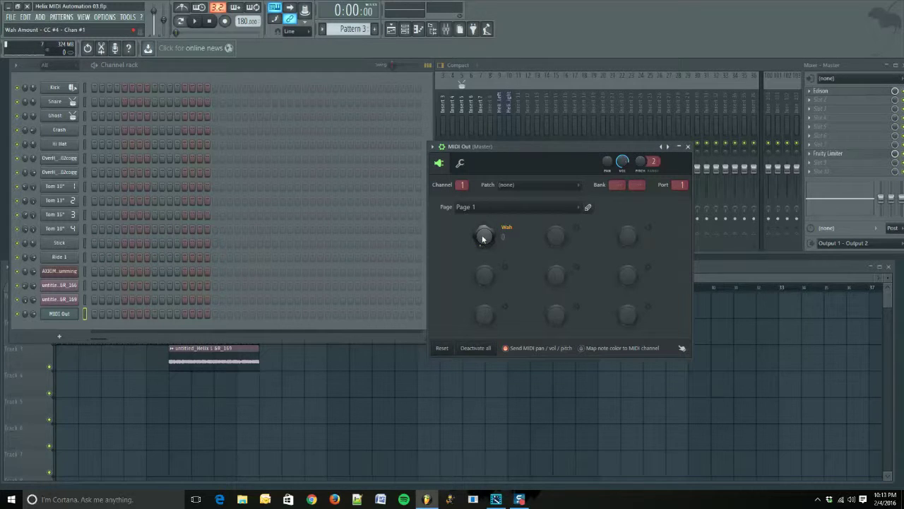
In the Wah knob's event editor, draw a straight ramp rising from minimum to full at bar 5
right_click(483, 239)
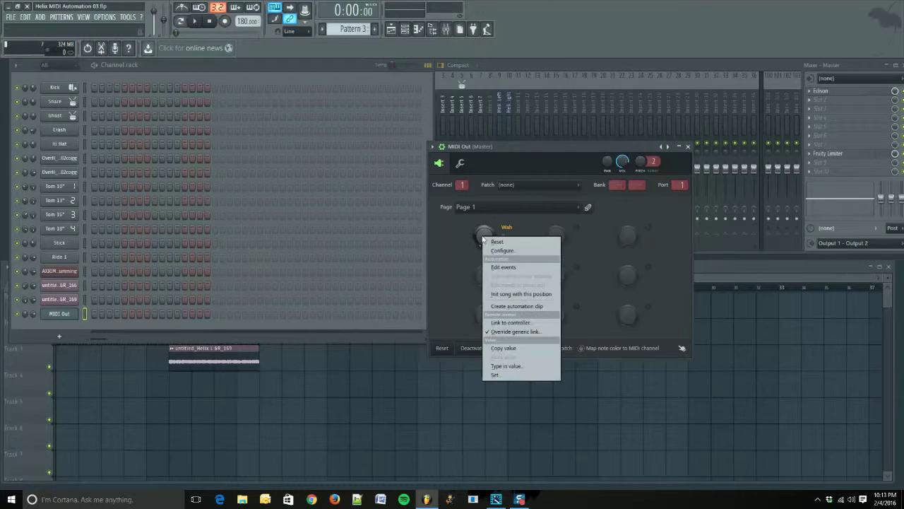
click(504, 268)
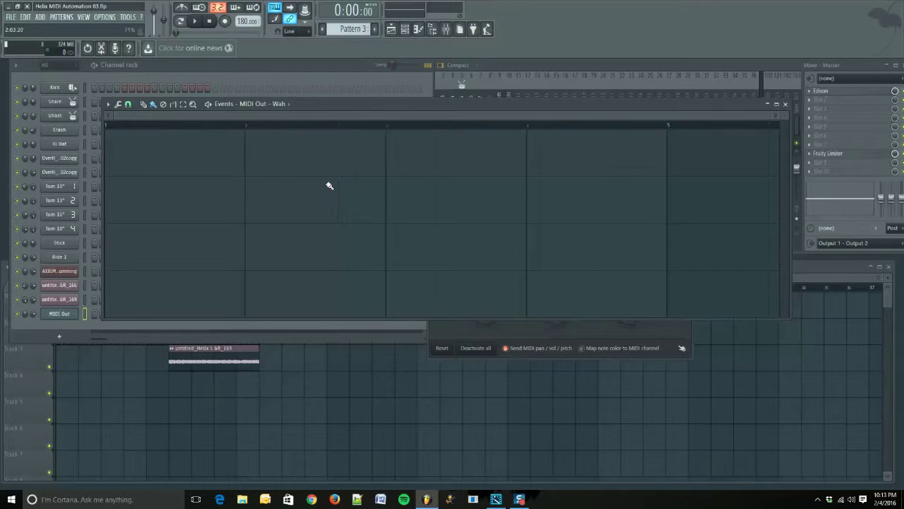
click(145, 104)
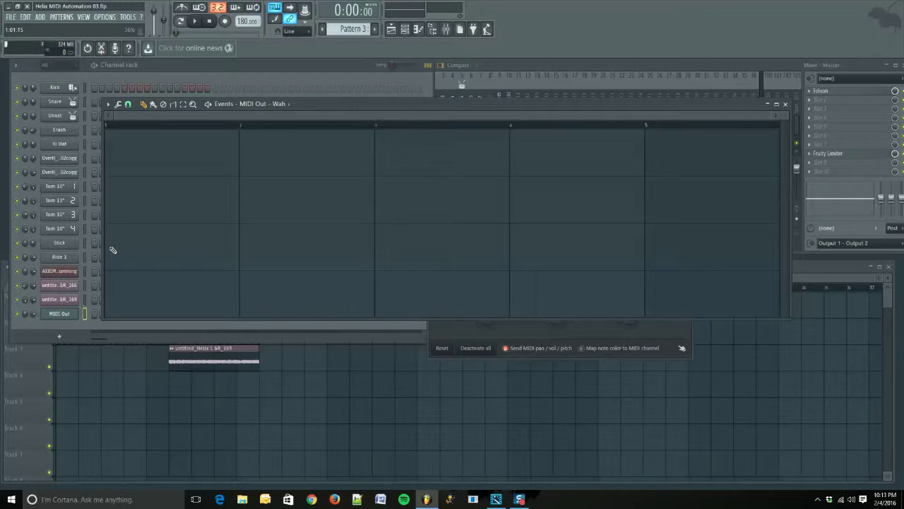
drag(113, 250, 106, 341)
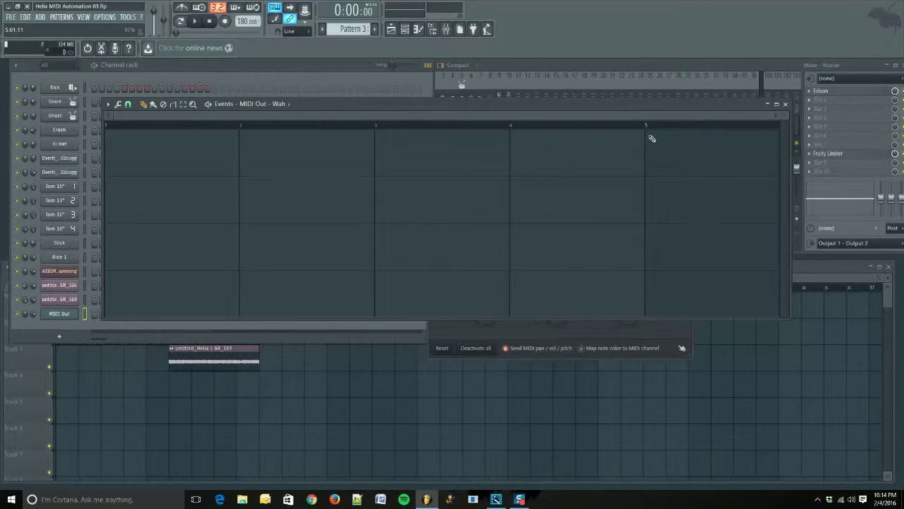
drag(652, 138, 648, 125)
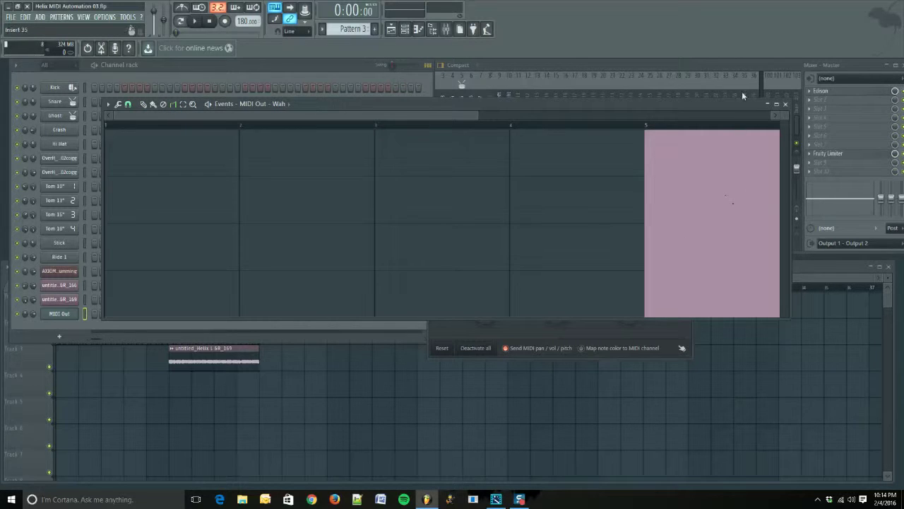
scroll(664, 157, down, 2)
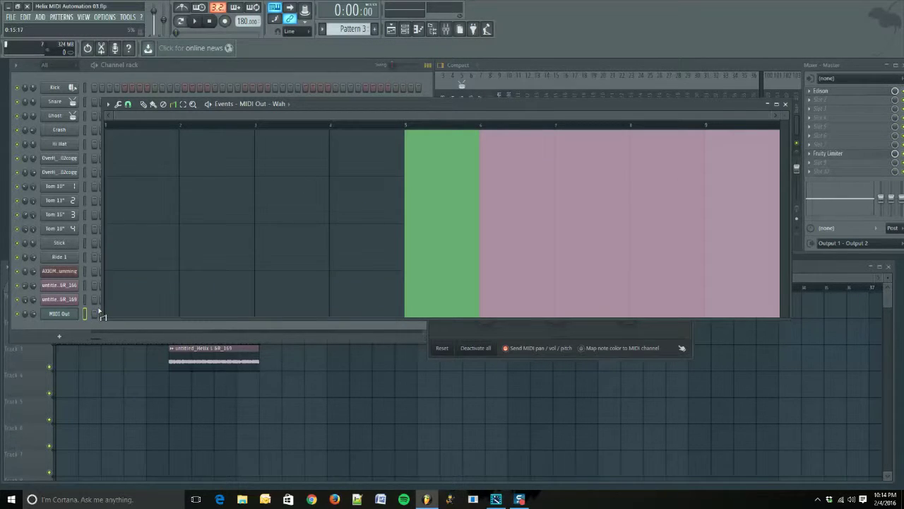
drag(102, 316, 104, 317)
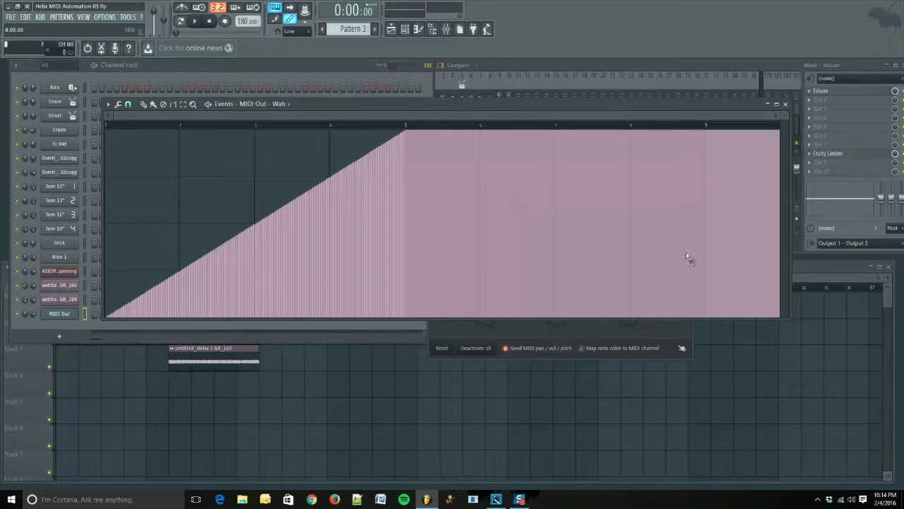
click(807, 266)
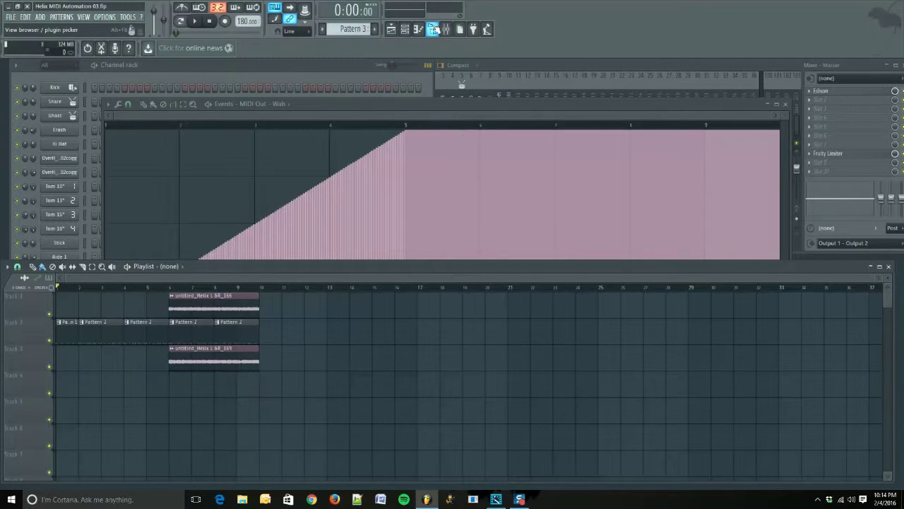
Paint the Pattern 3 clip onto Track 3 at bar 2 in the playlist
click(392, 29)
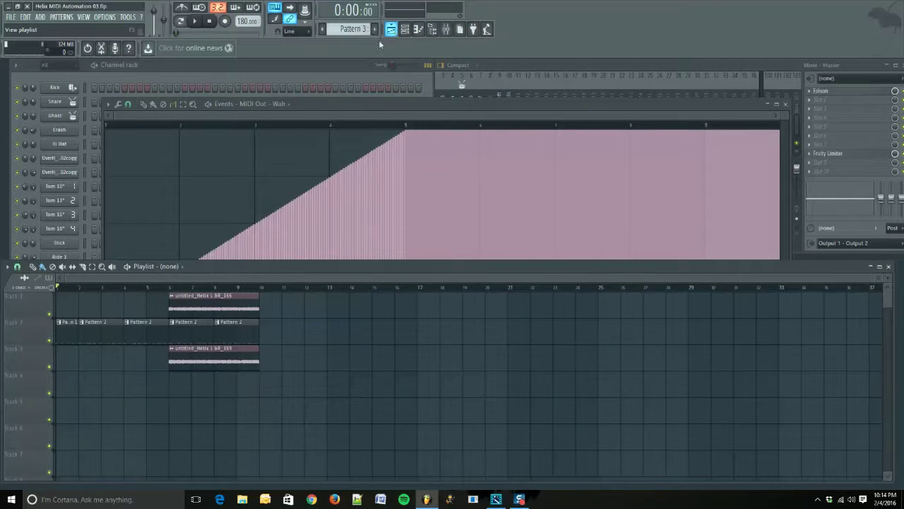
click(82, 363)
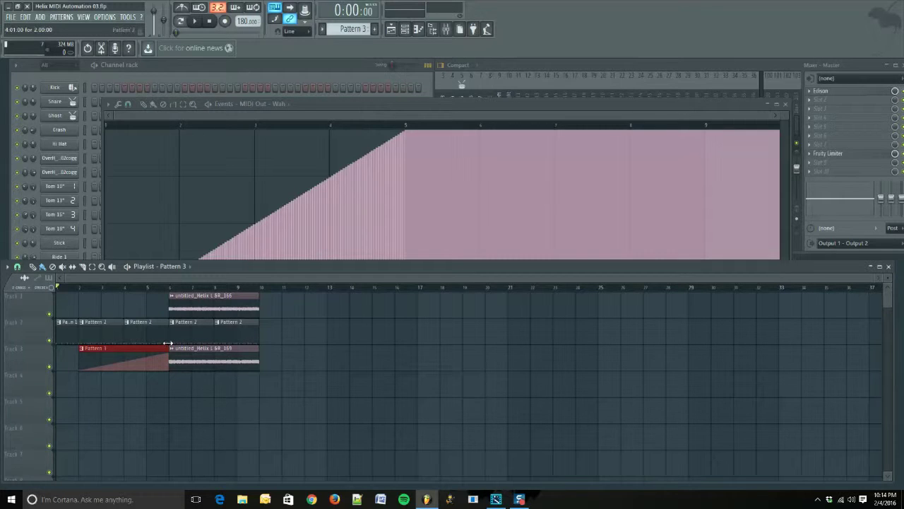
Record the Helix L & R input to Track 4 from bar 2, then slice the clip at bar 6
click(79, 289)
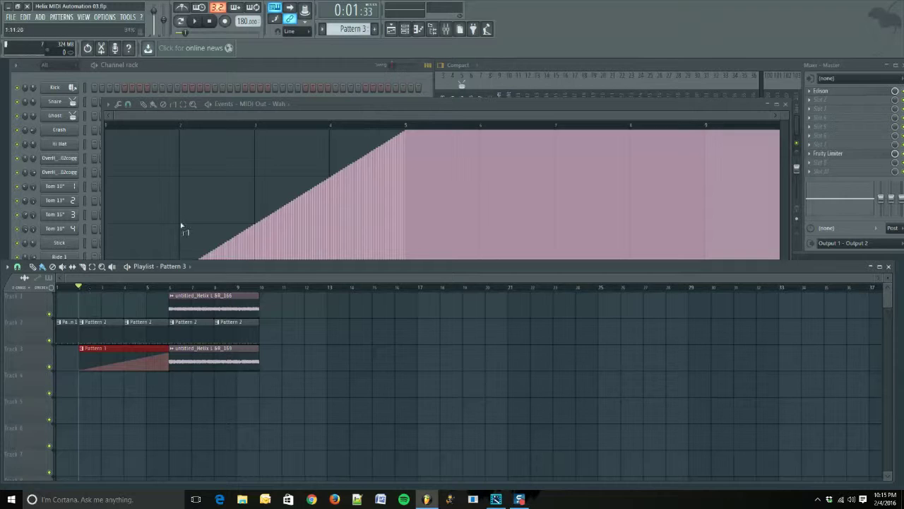
click(224, 21)
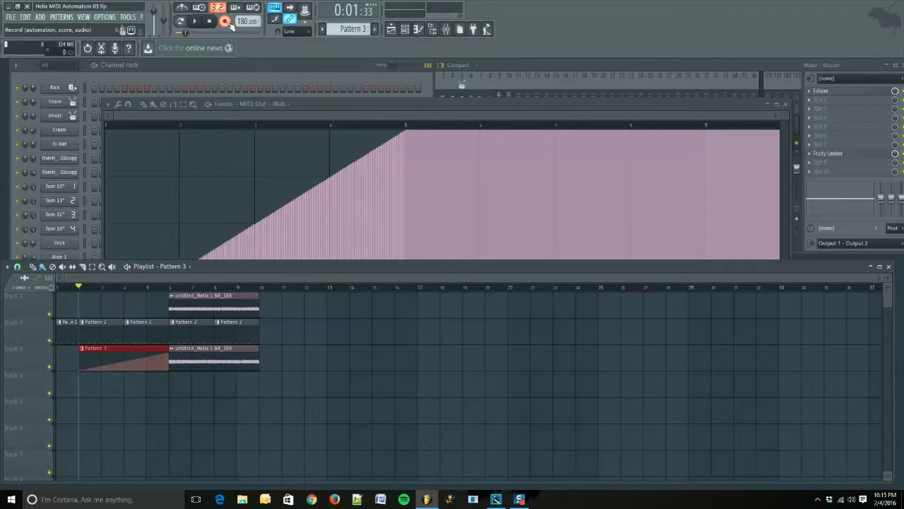
click(518, 65)
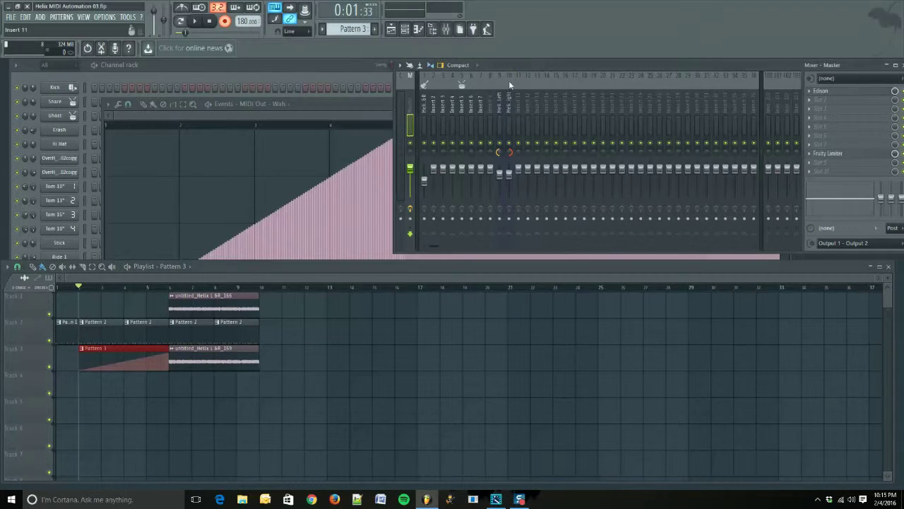
click(424, 219)
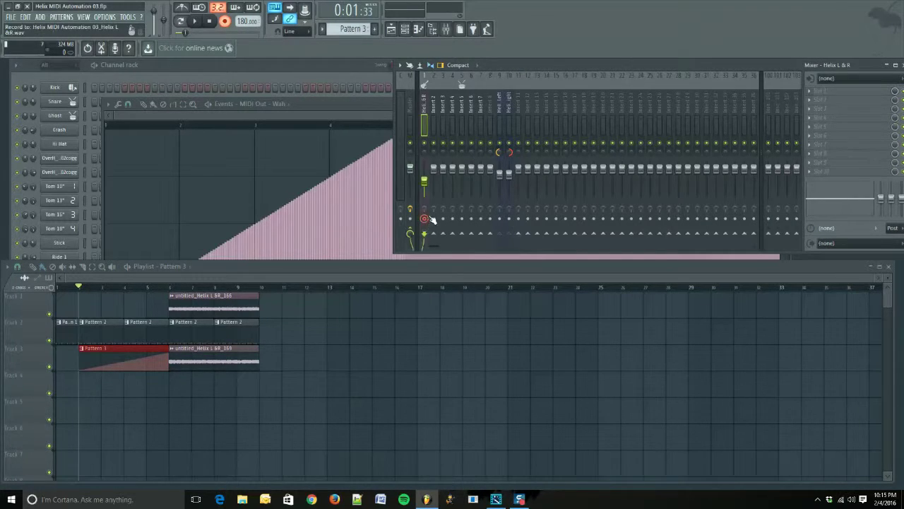
click(197, 22)
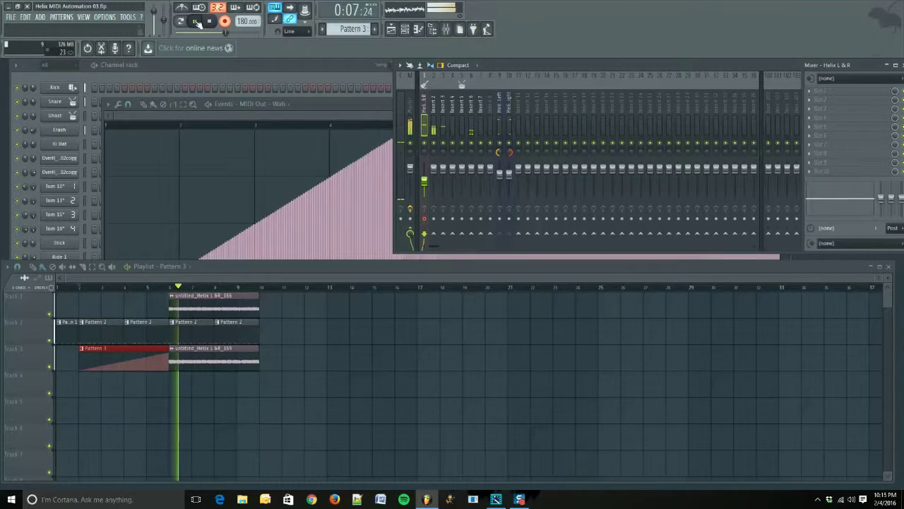
click(197, 22)
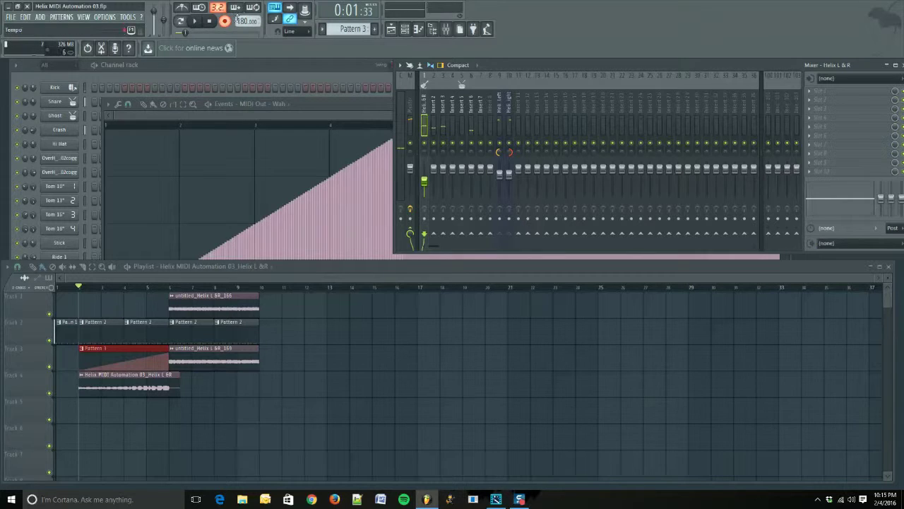
click(84, 267)
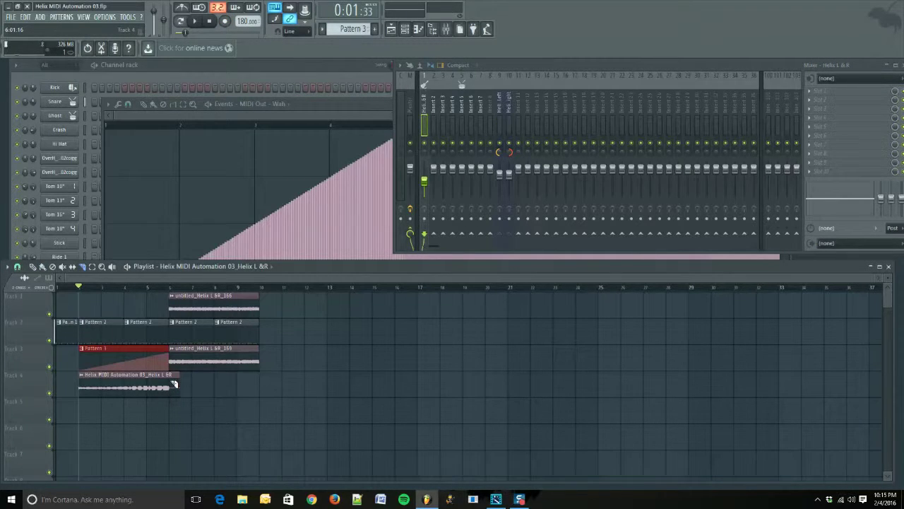
click(174, 385)
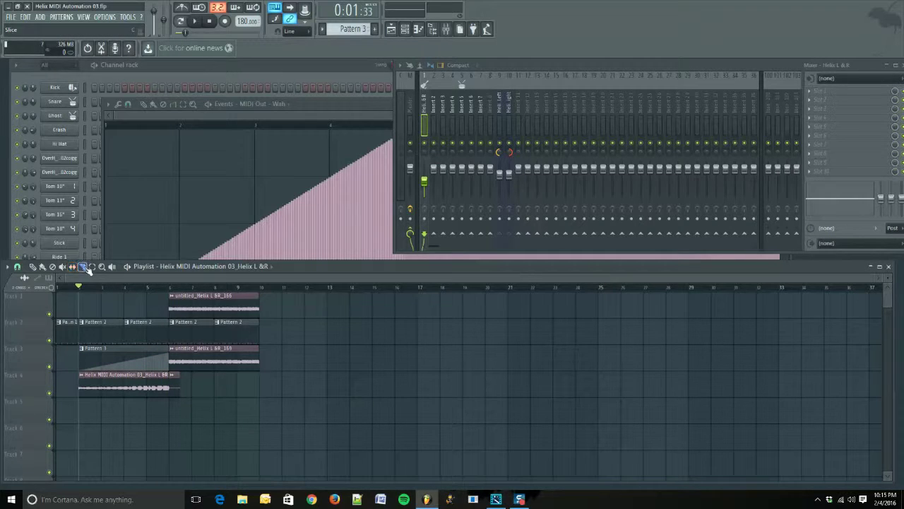
Delete the sliced tail of the Track 4 clip and play the song back from bar 2
click(42, 267)
right_click(175, 390)
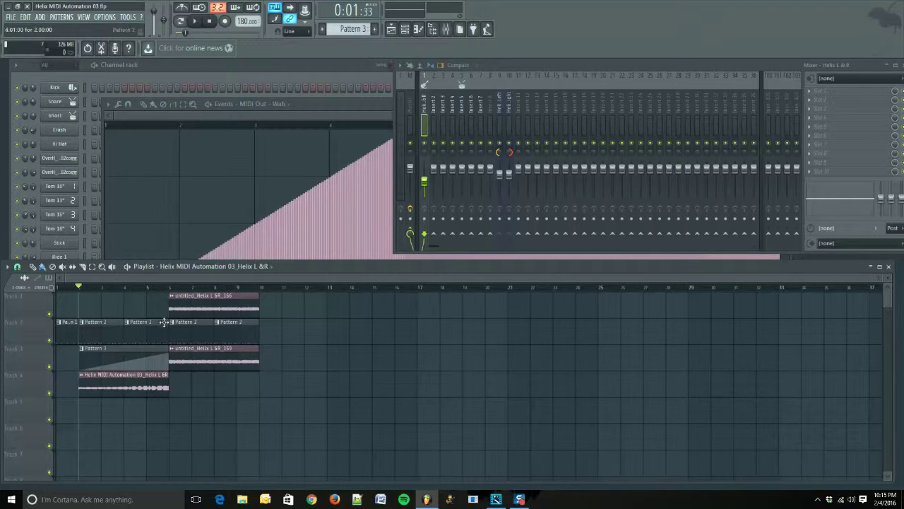
click(171, 288)
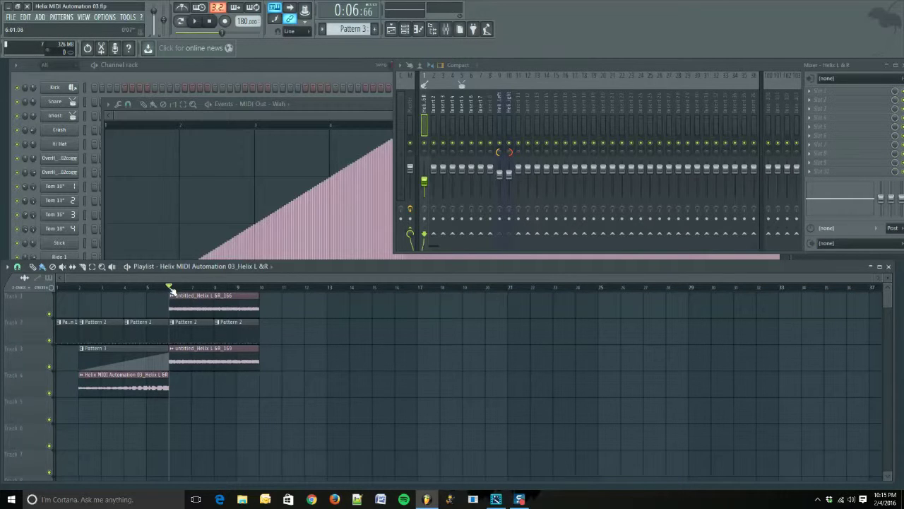
drag(172, 288, 85, 292)
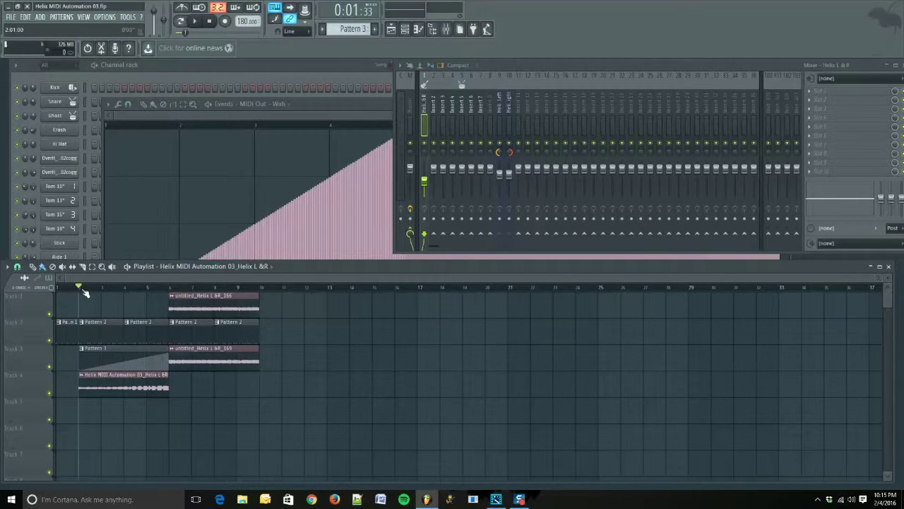
click(170, 287)
drag(165, 291, 85, 289)
key(space)
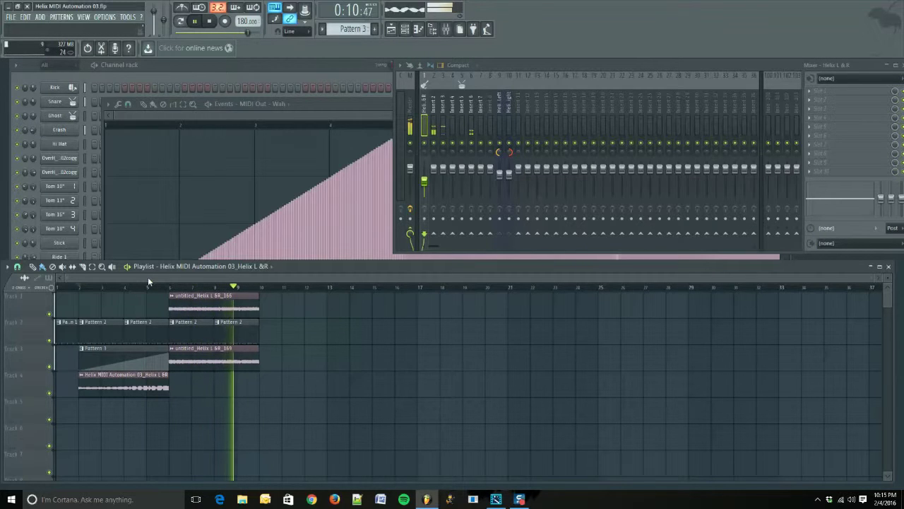
key(space)
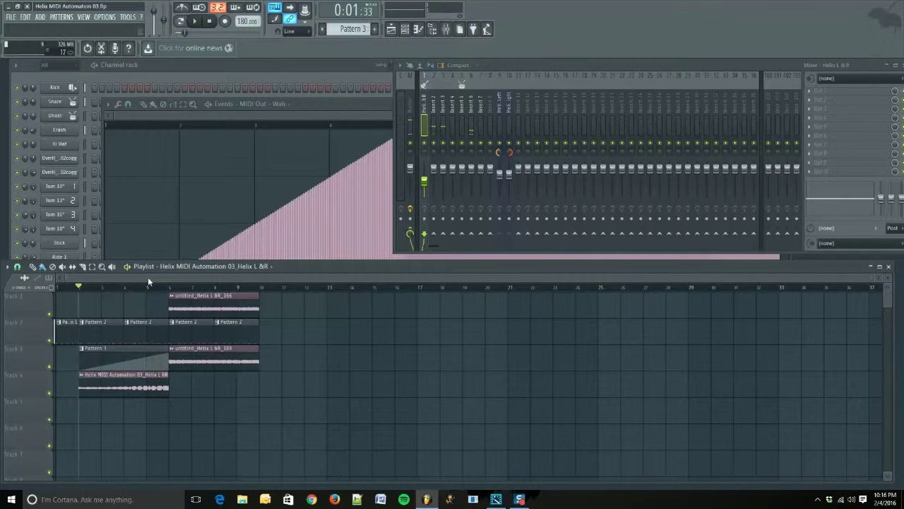